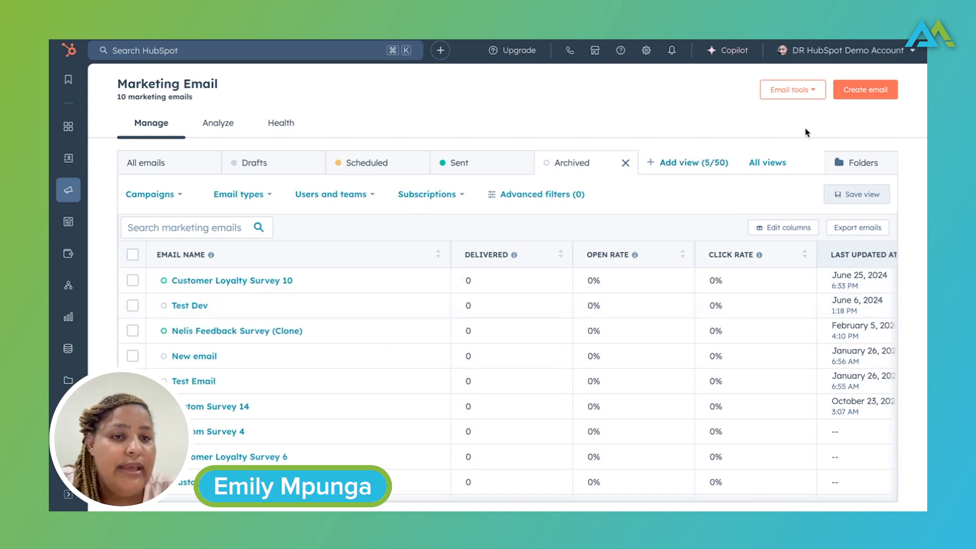
Step: Start a new marketing email of the Regular type
left_click(872, 91)
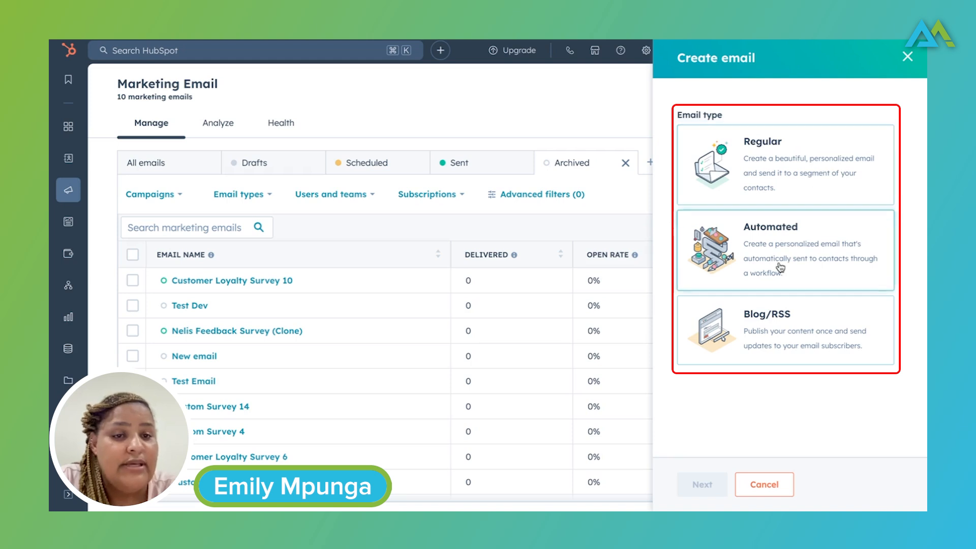
left_click(779, 154)
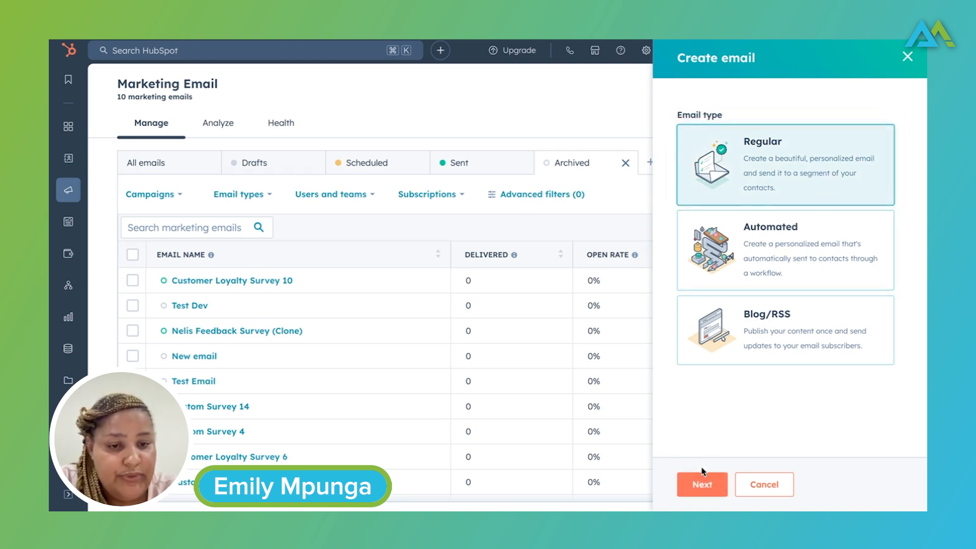
left_click(708, 486)
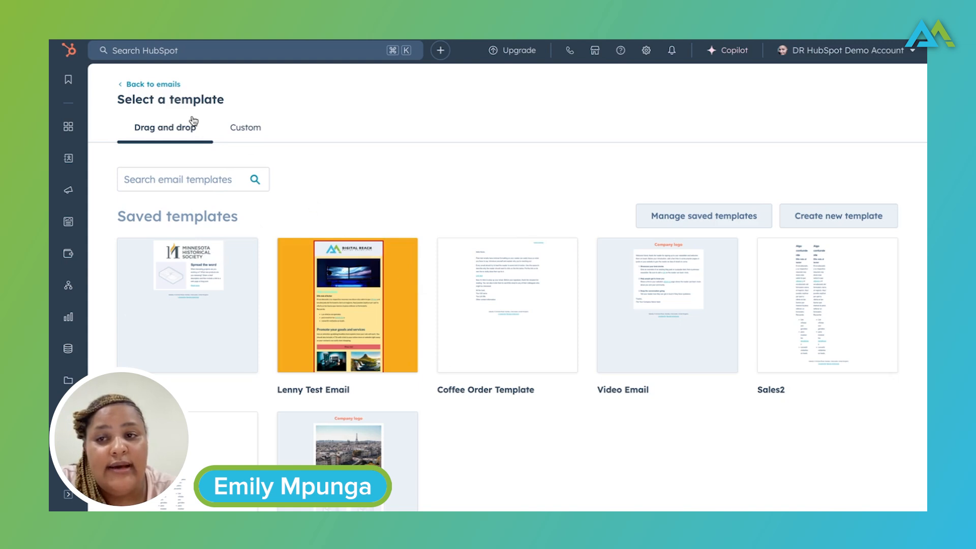
Step: Base the email on the Welcome template from the Basic drag-and-drop templates
scroll(489, 324, "down", 1)
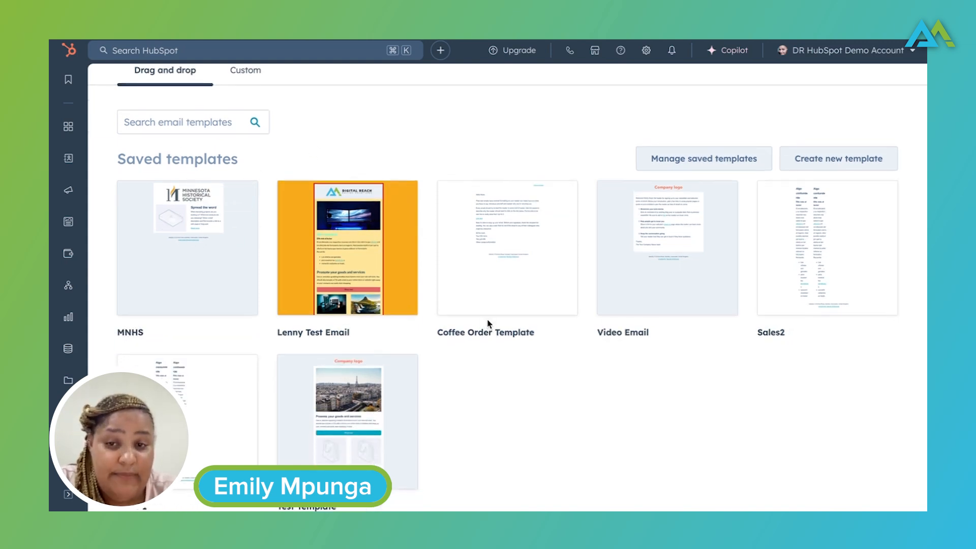
scroll(487, 324, "down", 3)
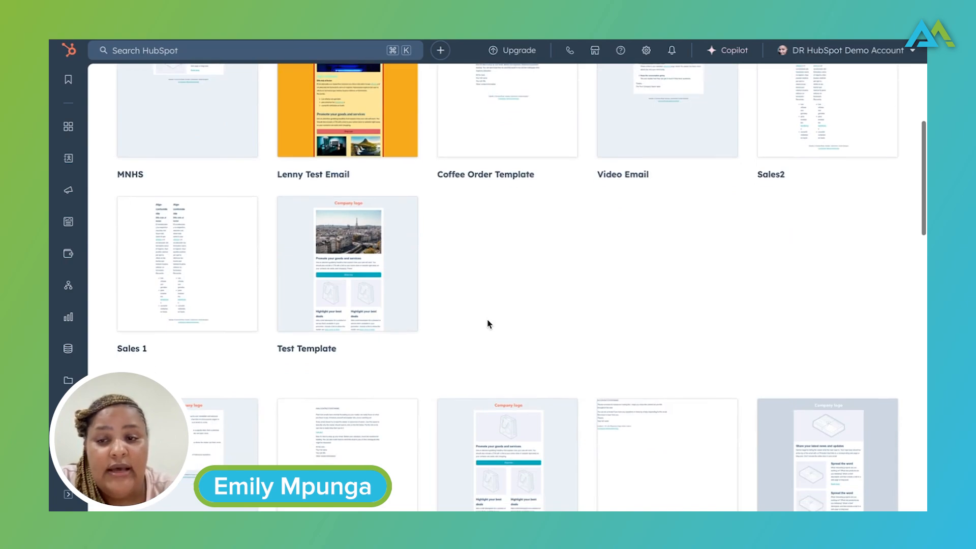
scroll(487, 324, "down", 15)
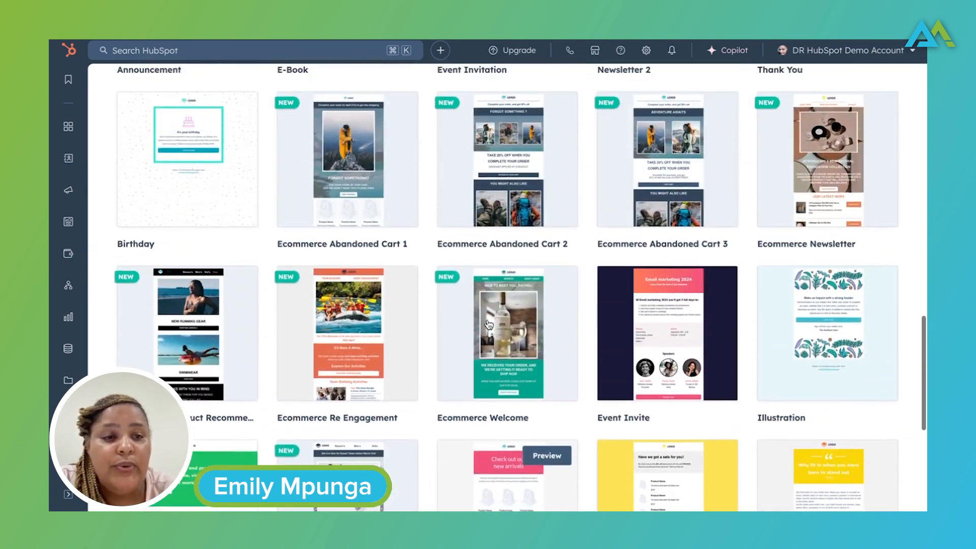
scroll(489, 325, "up", 19)
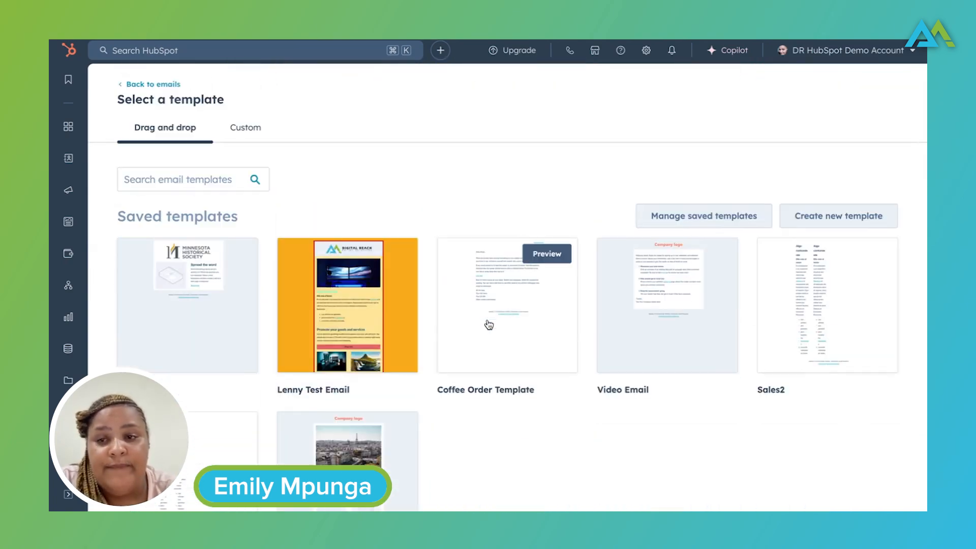
scroll(505, 428, "down", 1)
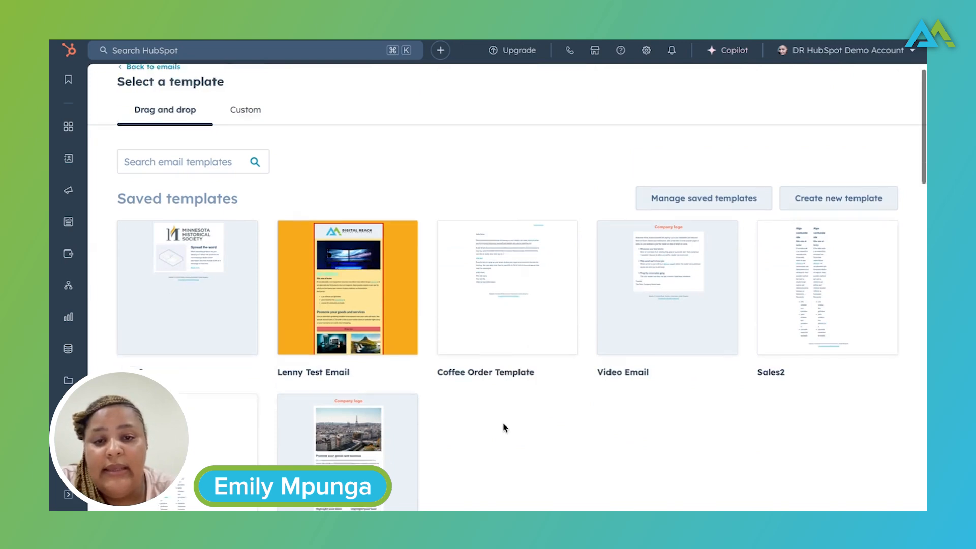
scroll(505, 428, "down", 8)
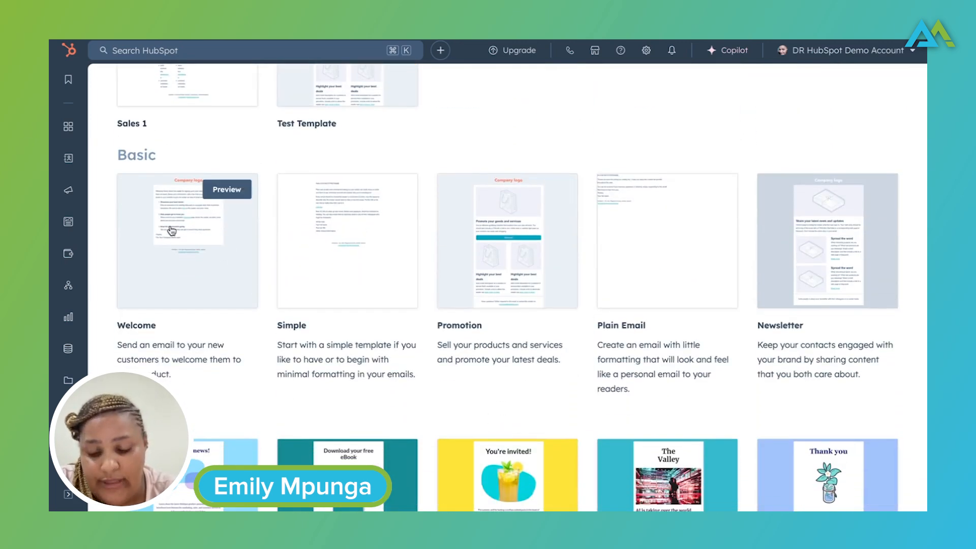
left_click(171, 231)
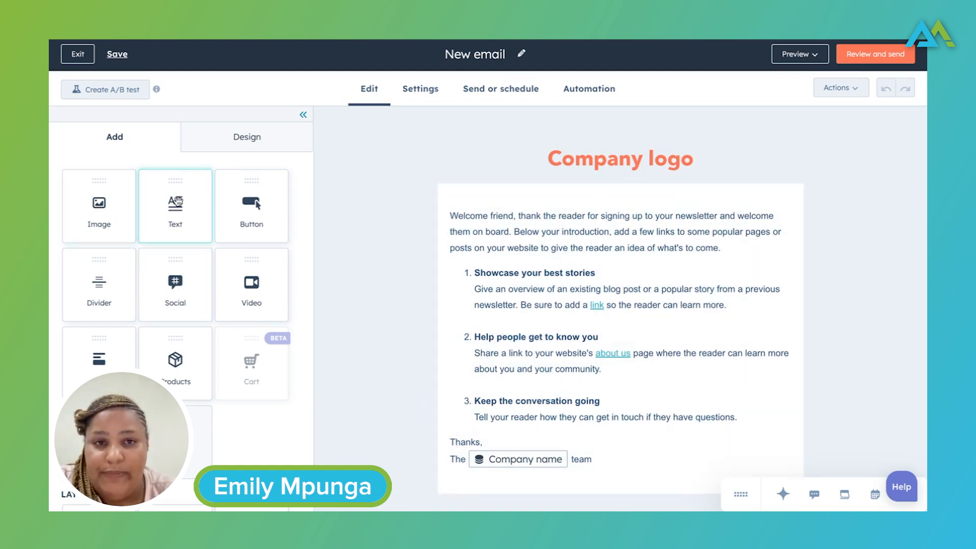
Step: Add a text module directly below the company logo and delete the template's original welcome text section
left_click_drag(178, 202, 585, 199)
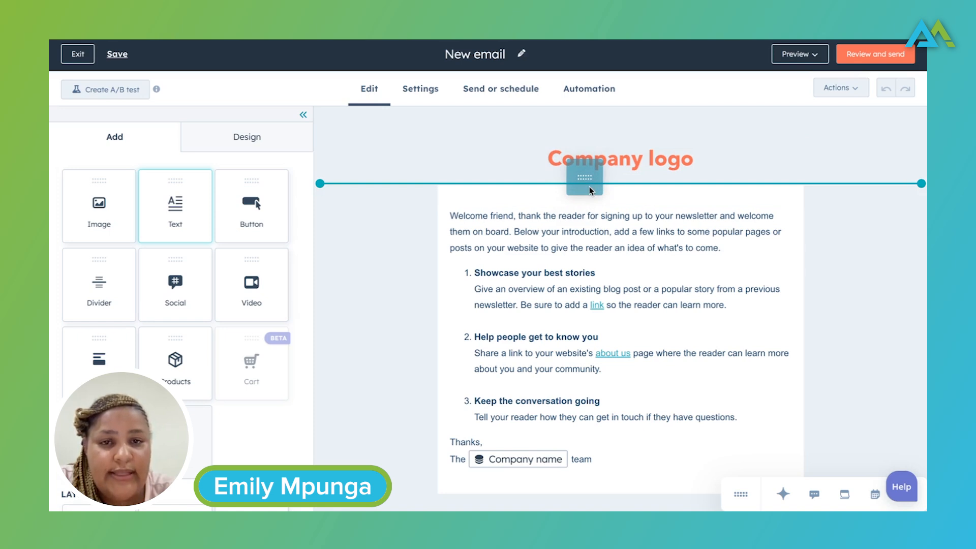
left_click_drag(590, 189, 620, 172)
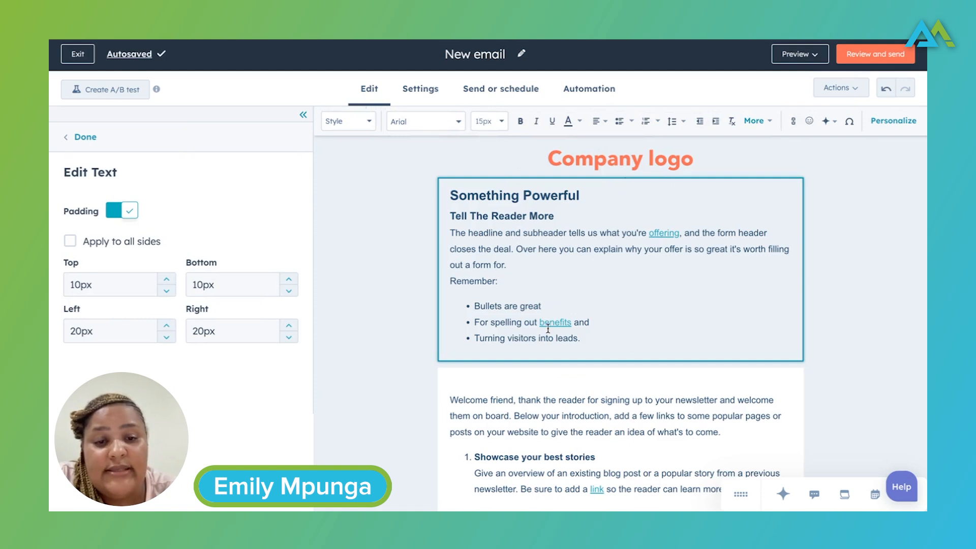
left_click(630, 429)
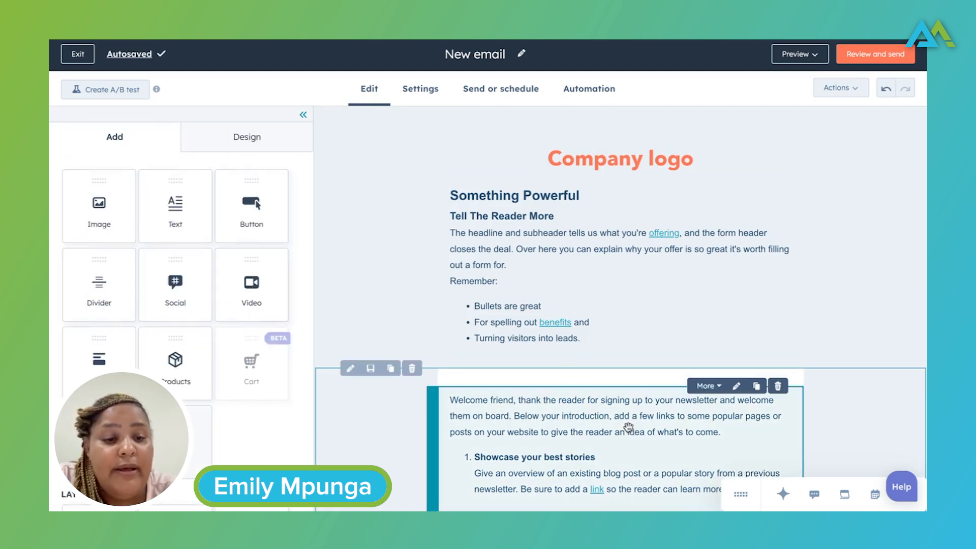
left_click(413, 370)
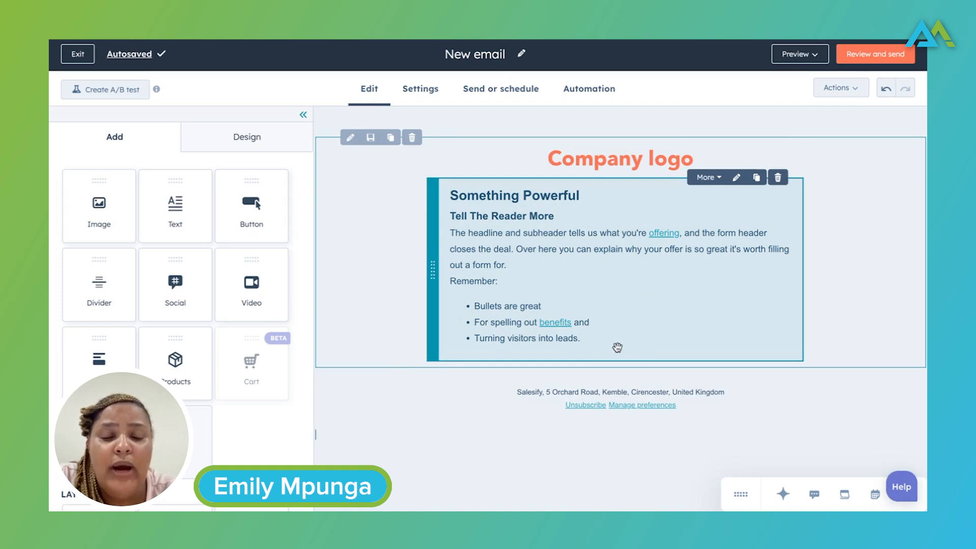
Step: Select the placeholder body text and bullets in the text module and examine the AI Refine options for them
left_click(582, 339)
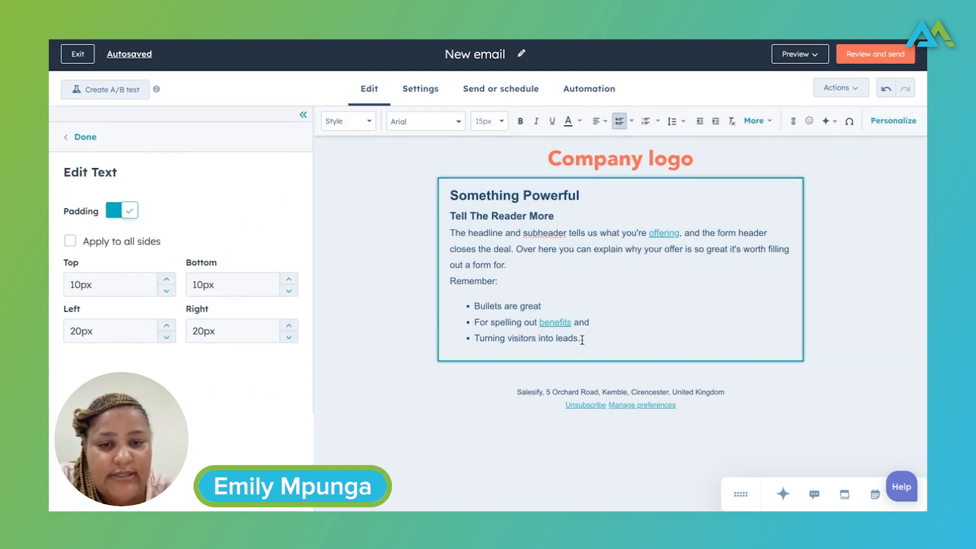
left_click_drag(582, 340, 457, 234)
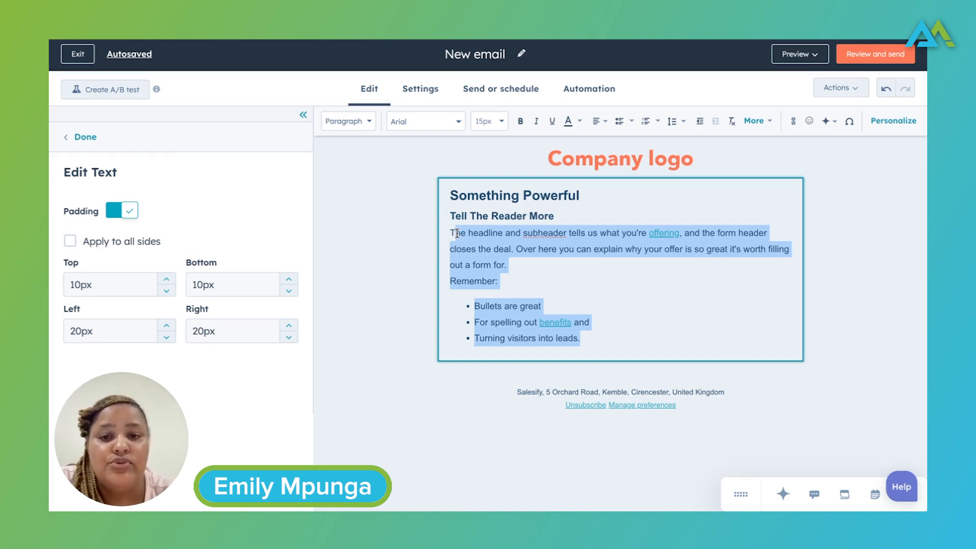
left_click_drag(458, 234, 457, 233)
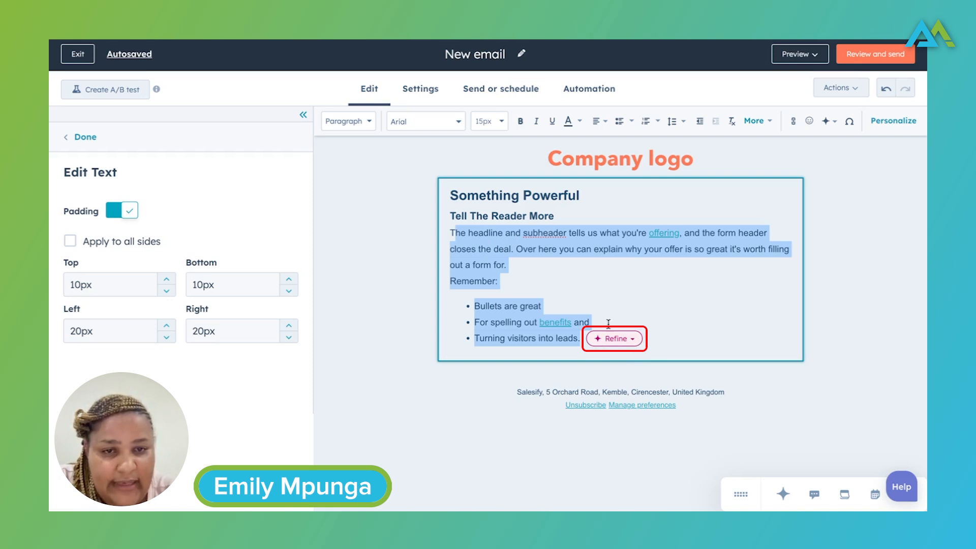
left_click(633, 339)
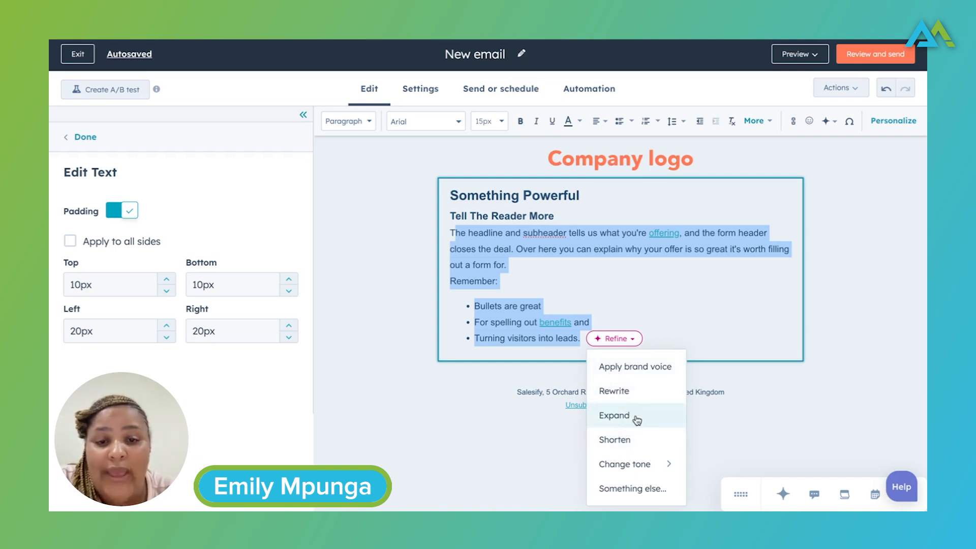
mouse_move(654, 462)
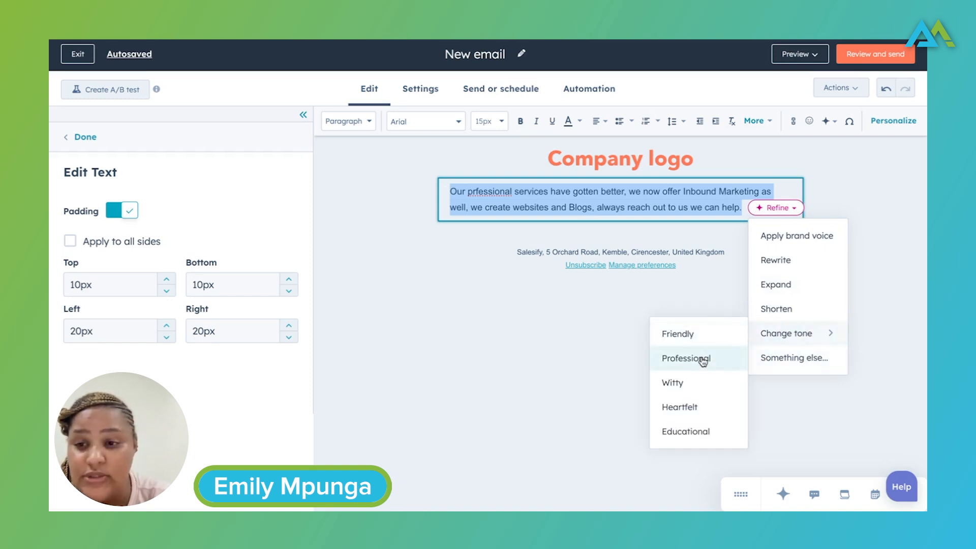
Step: Change the tone of the services paragraph to Professional with AI, insert the rewritten text, and close Copilot
left_click(703, 361)
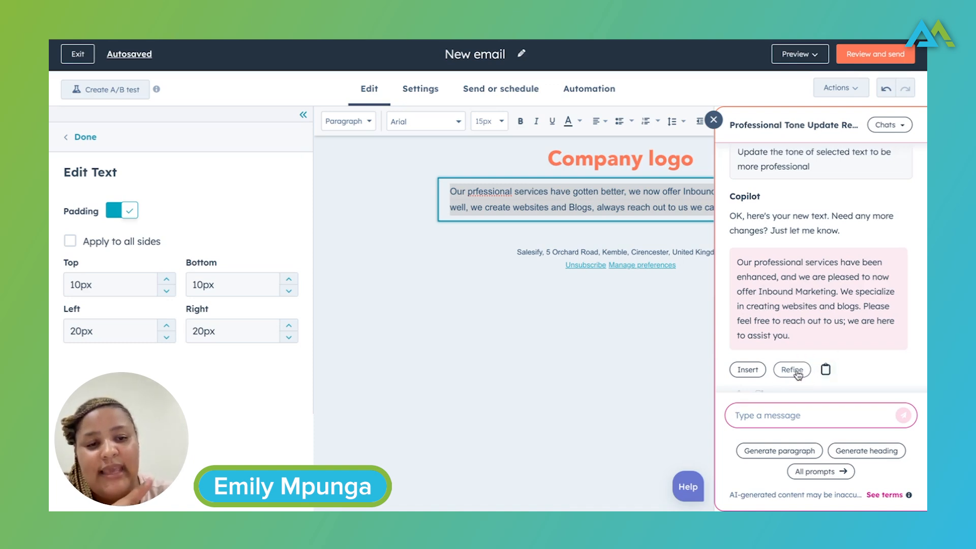
left_click(748, 370)
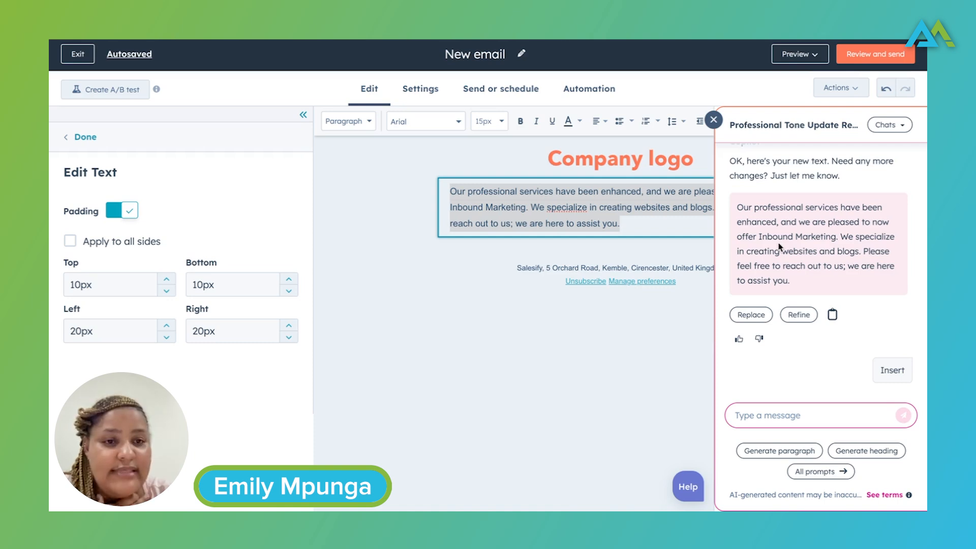
left_click(624, 226)
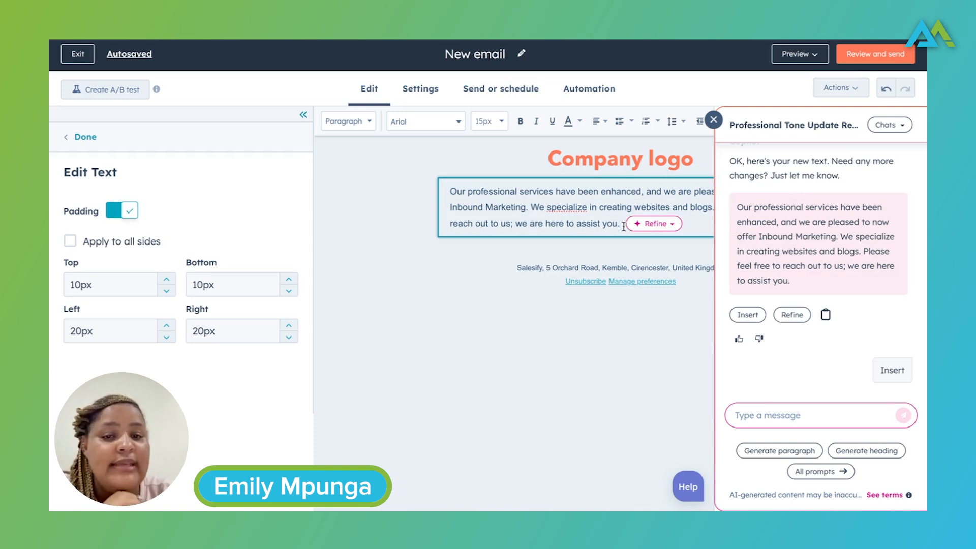
left_click(487, 322)
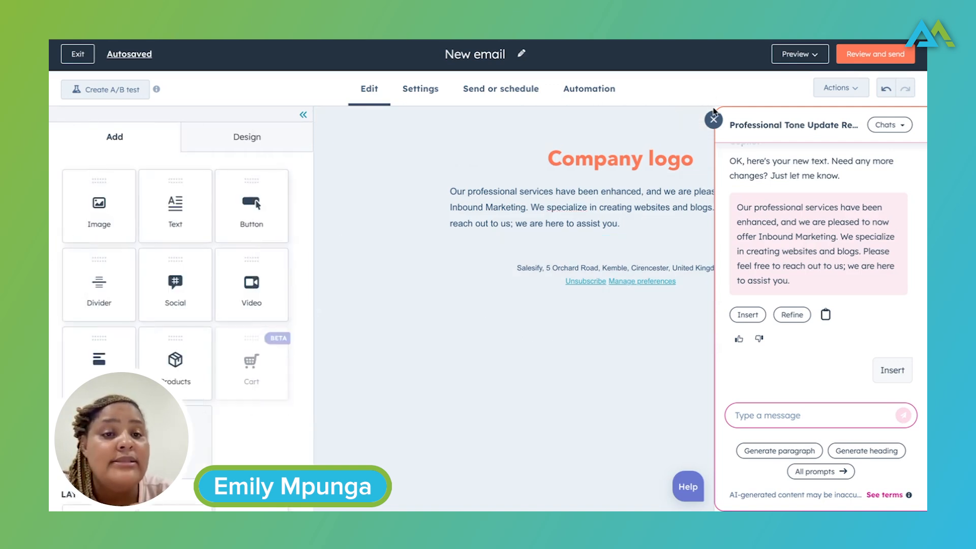
left_click(714, 119)
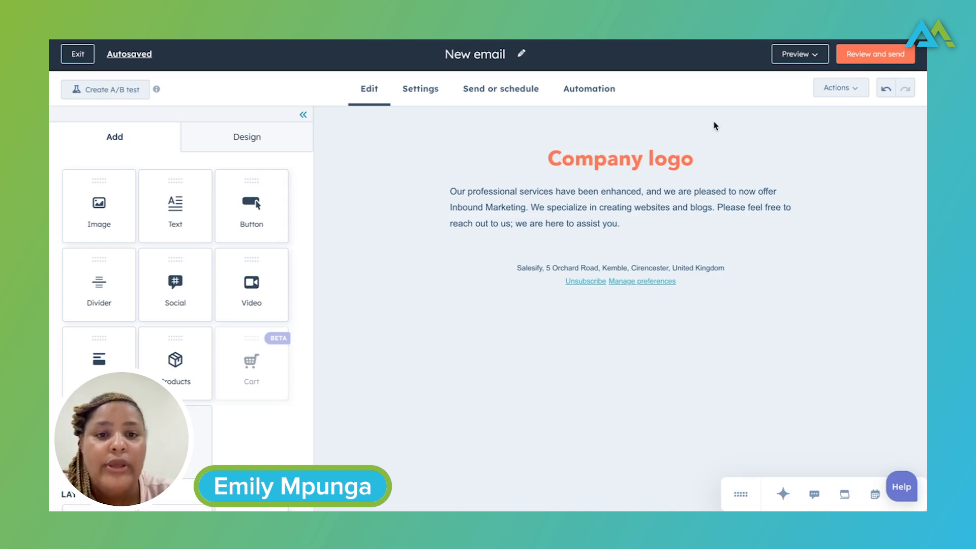
mouse_move(777, 181)
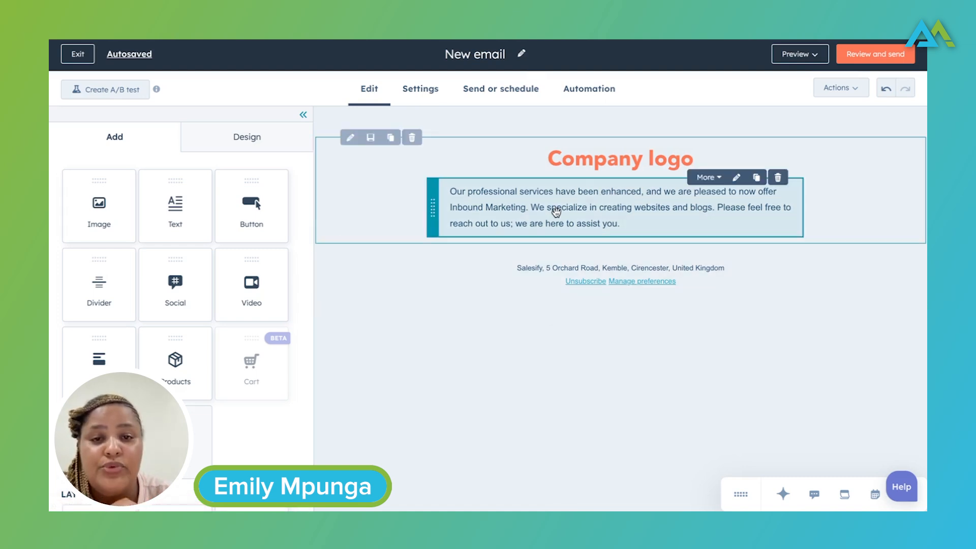
Step: In the email settings, generate subject line ideas with AI and insert "Discover Our Enhanced Inbound Marketing Services"
left_click(414, 89)
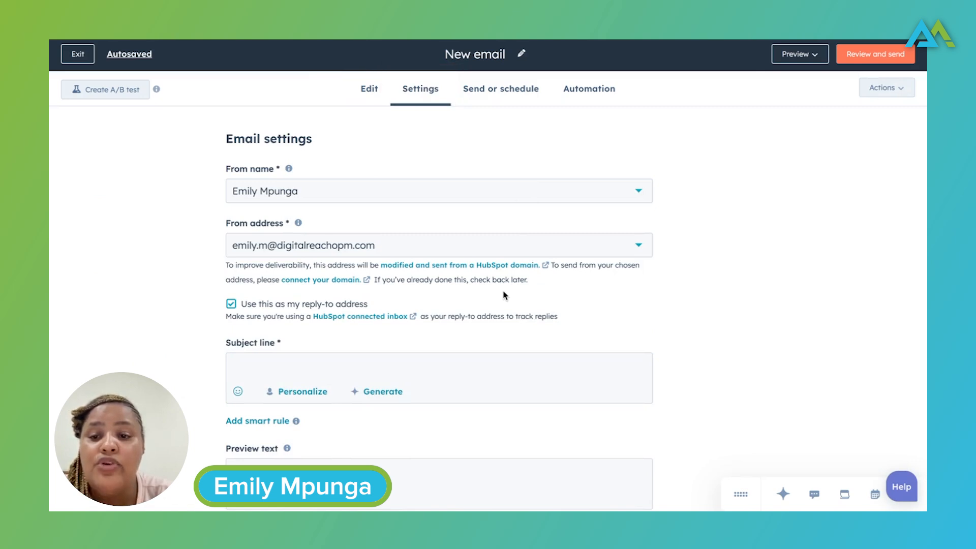
left_click(250, 377)
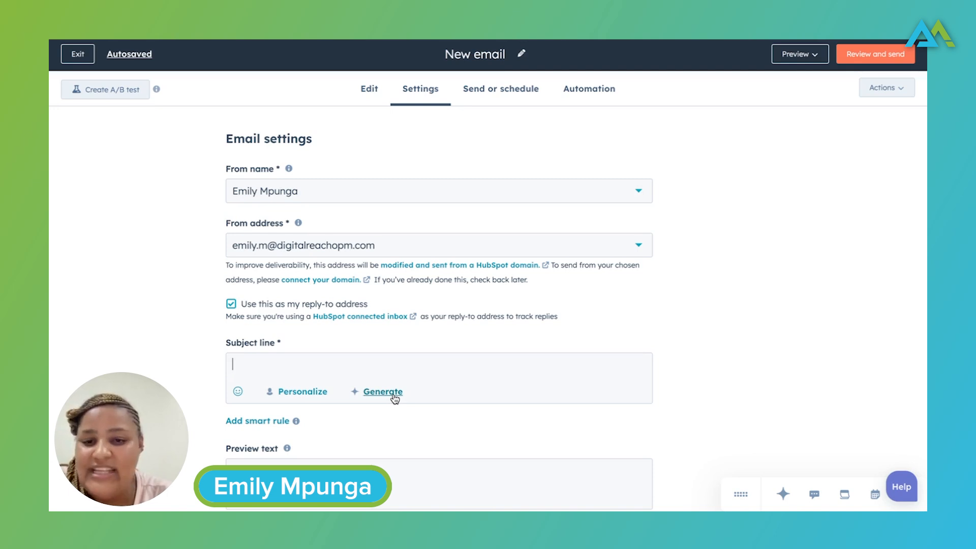
left_click(394, 397)
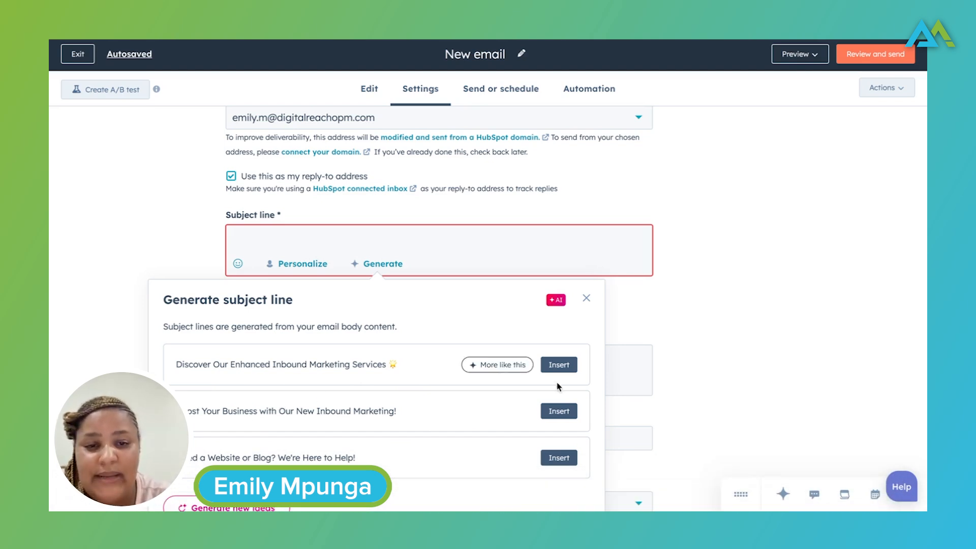
left_click(561, 365)
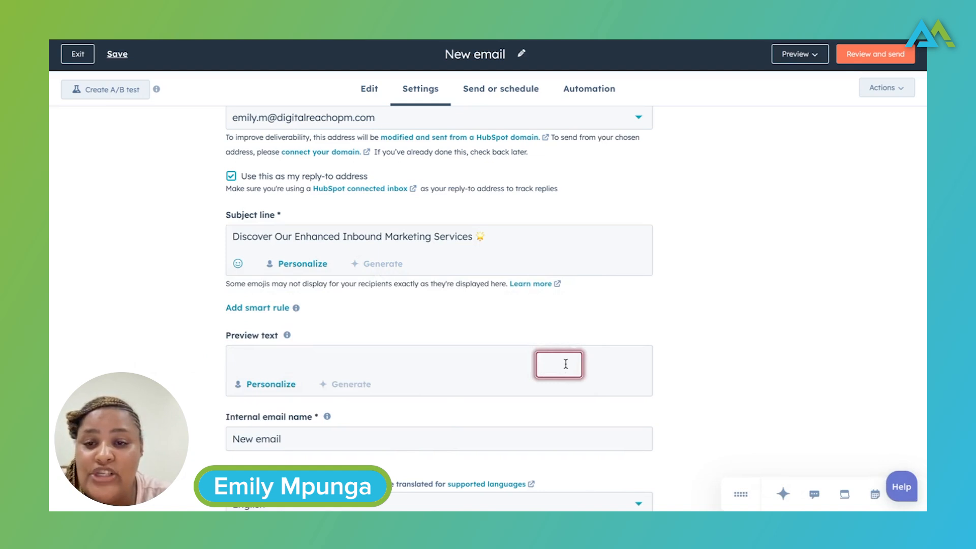
Step: Generate preview text ideas with AI and insert "Excited to assist with your marketing needs!"
scroll(570, 312, "down", 2)
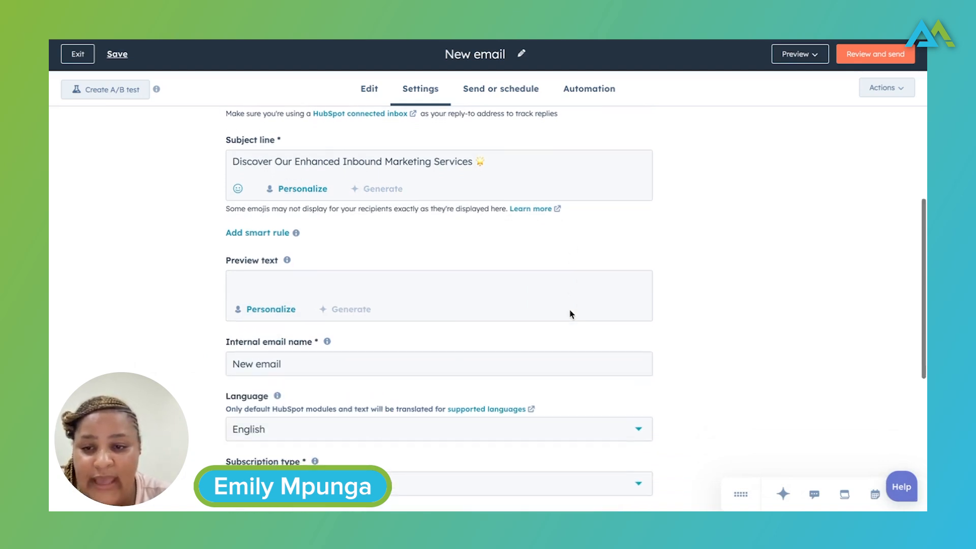
left_click(257, 287)
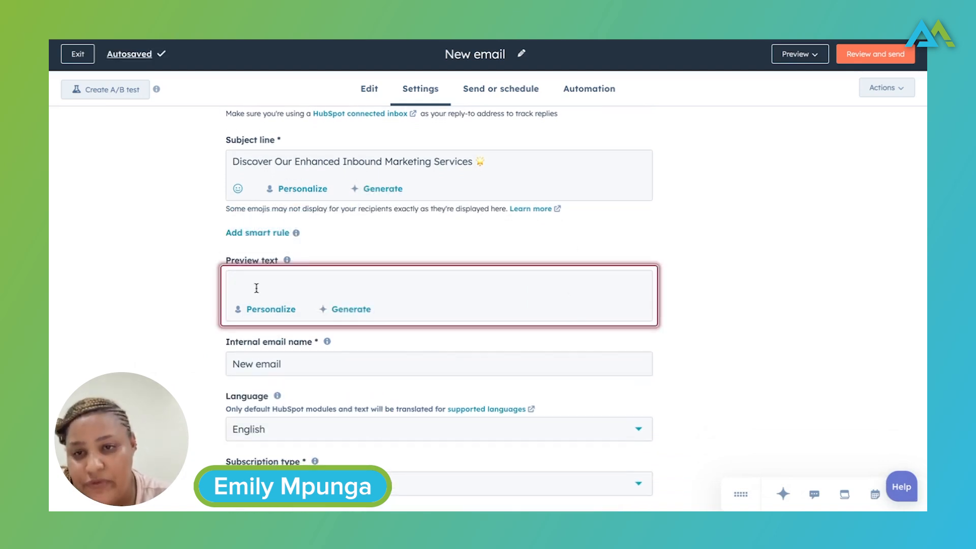
left_click(351, 310)
scroll(355, 315, "down", 2)
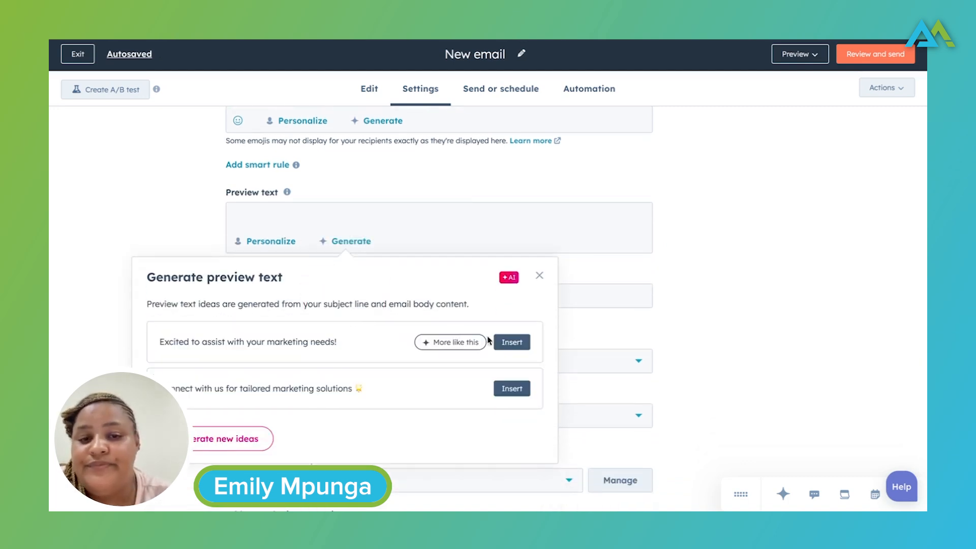
left_click(512, 342)
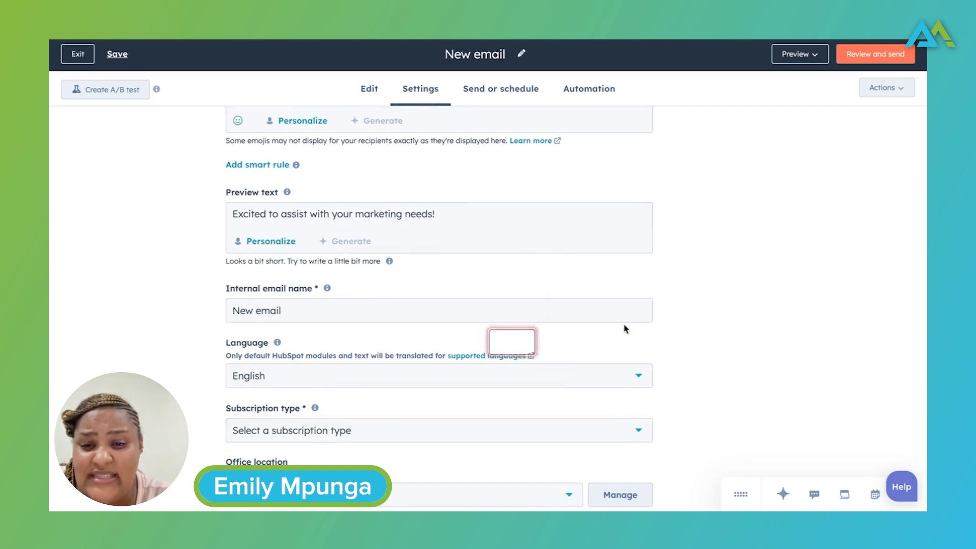
scroll(541, 299, "down", 4)
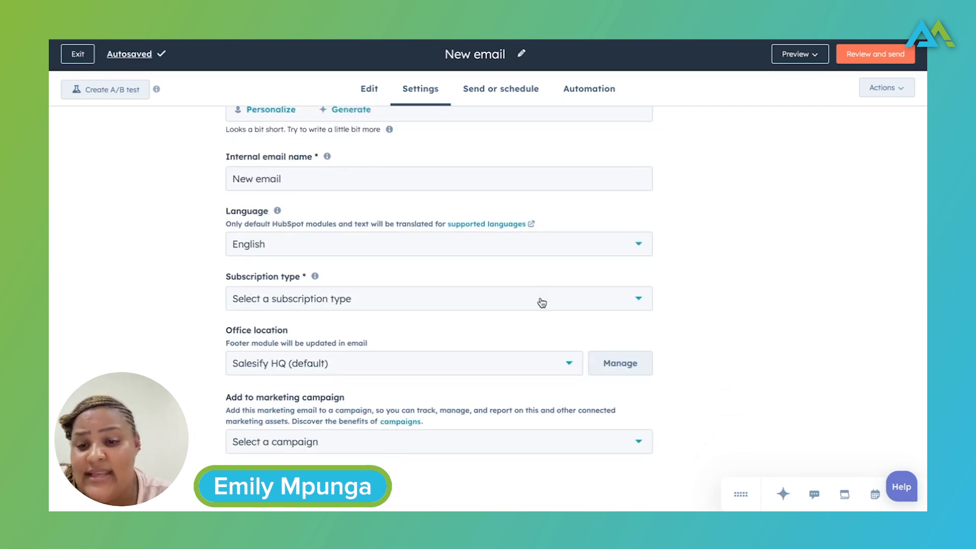
scroll(542, 303, "up", 10)
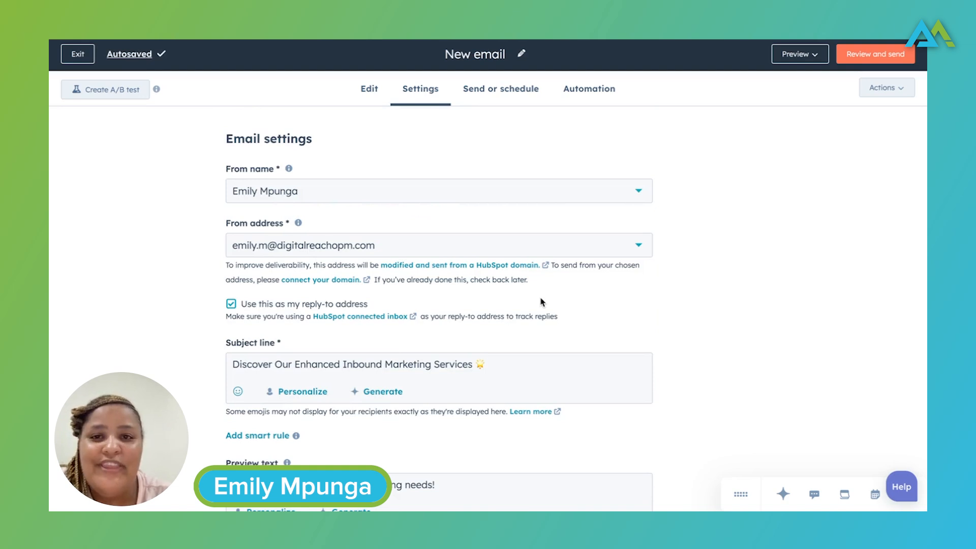